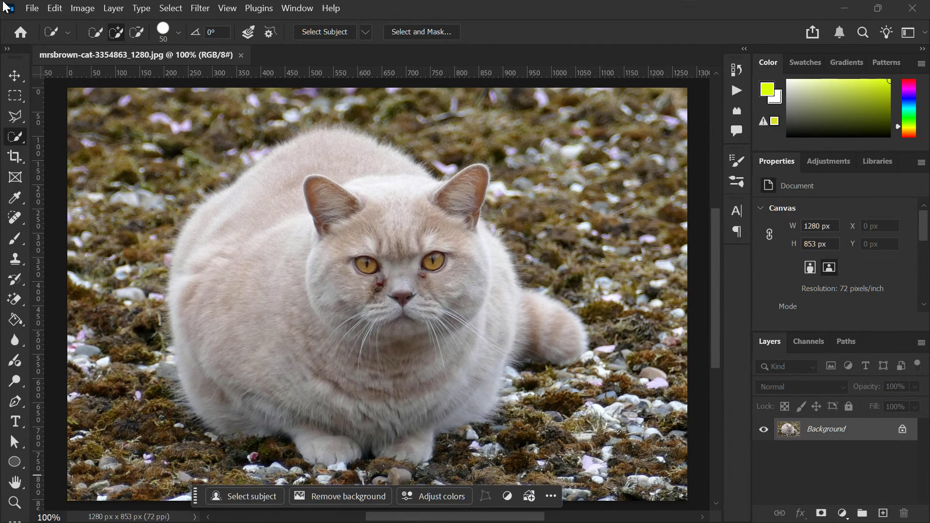
left_click(32, 17)
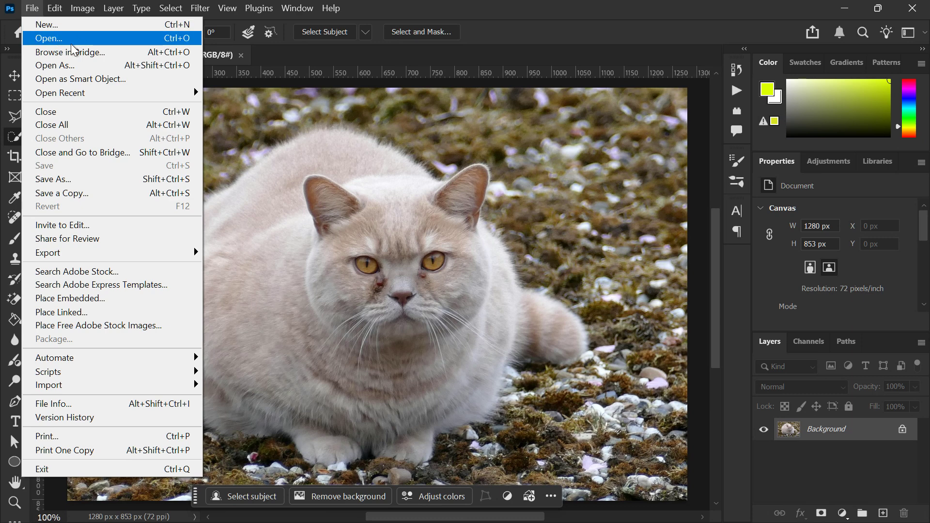
left_click(30, 11)
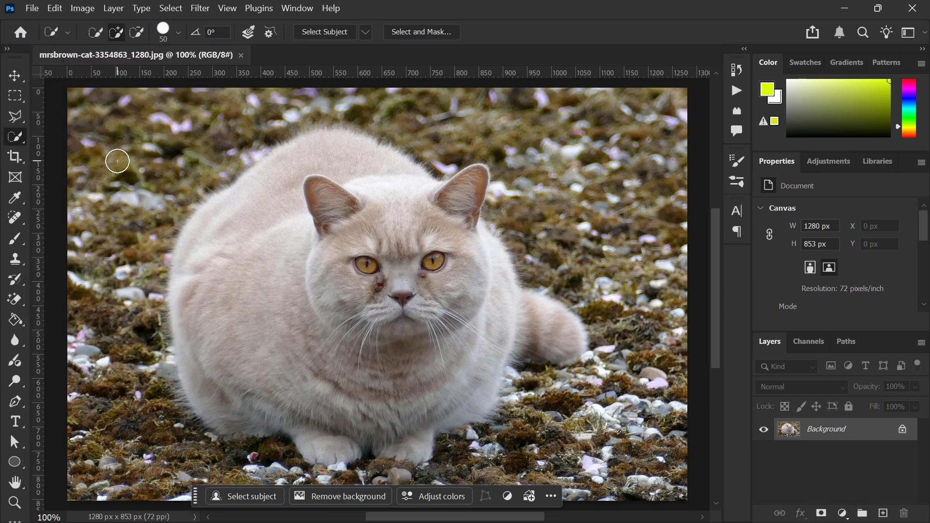
Select the cat automatically with the Subject selection command.
left_click(175, 10)
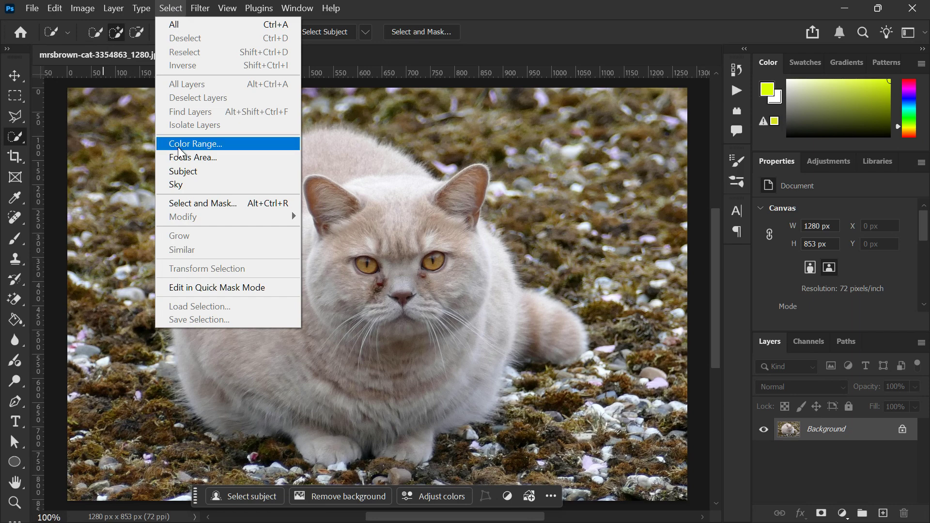
left_click(203, 171)
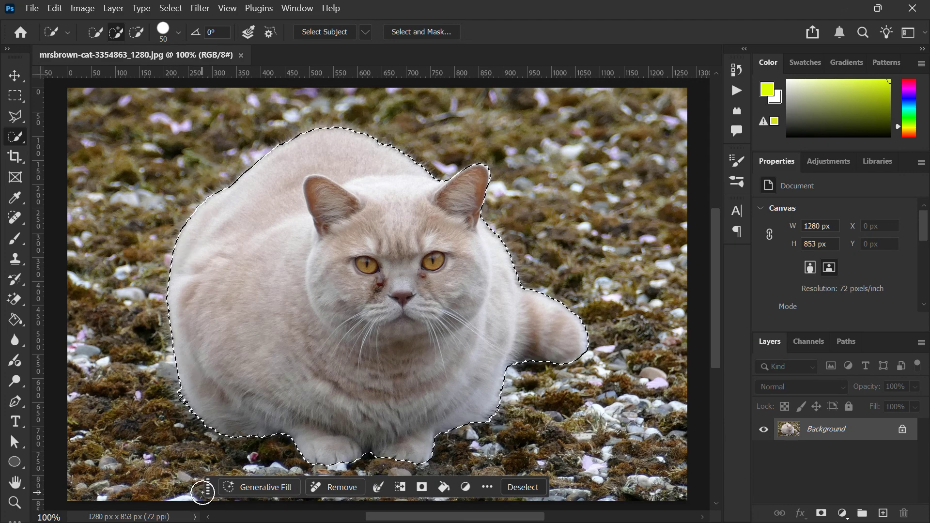
Move the contextual task bar off the cat to above the canvas, undoing the accidental selection addition beside the ear.
left_click_drag(208, 487, 270, 445)
left_click(435, 169)
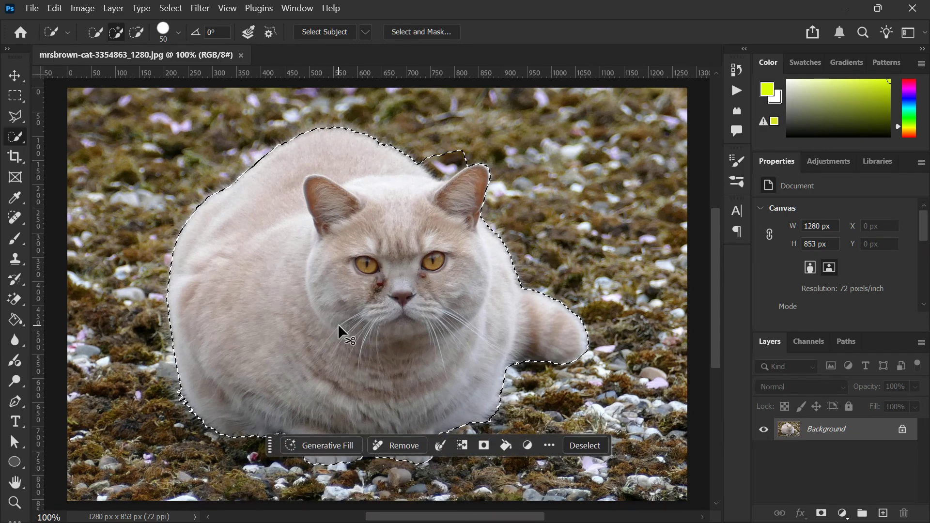
key("ctrl+z")
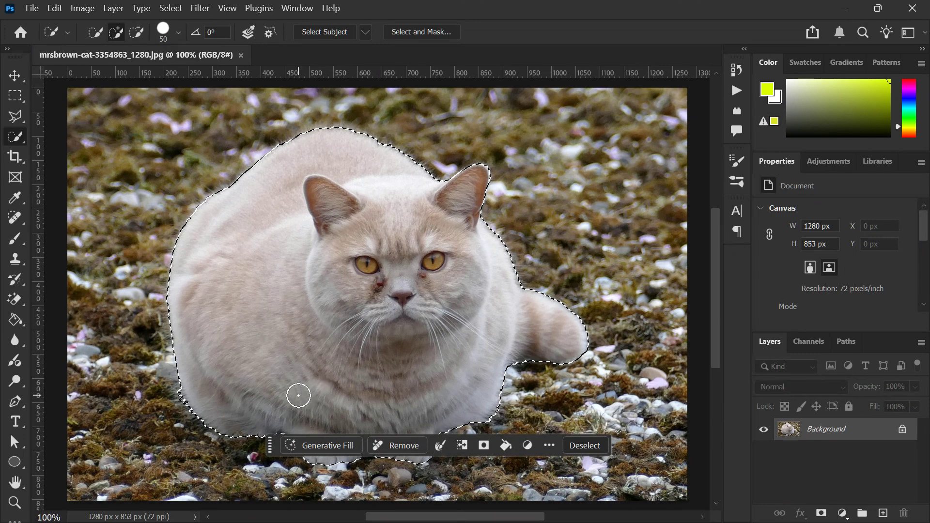
key("v")
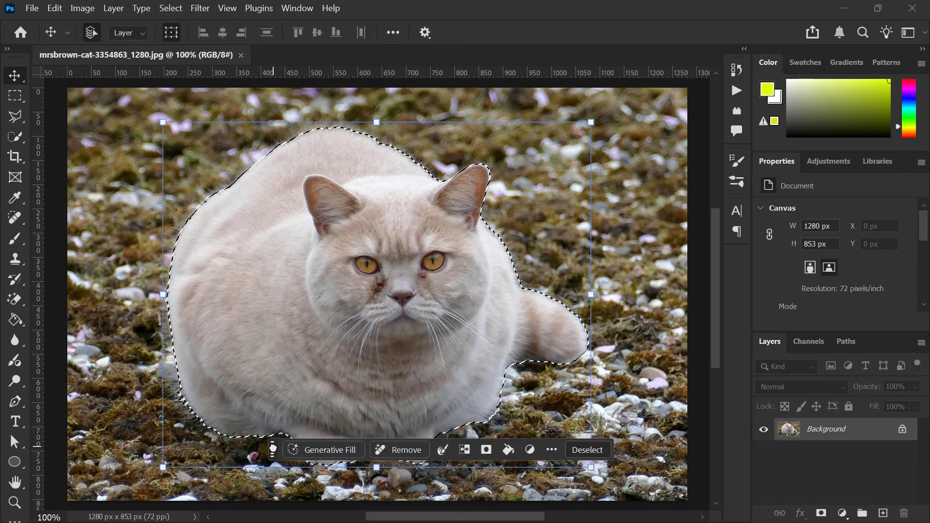
left_click_drag(270, 445, 383, 52)
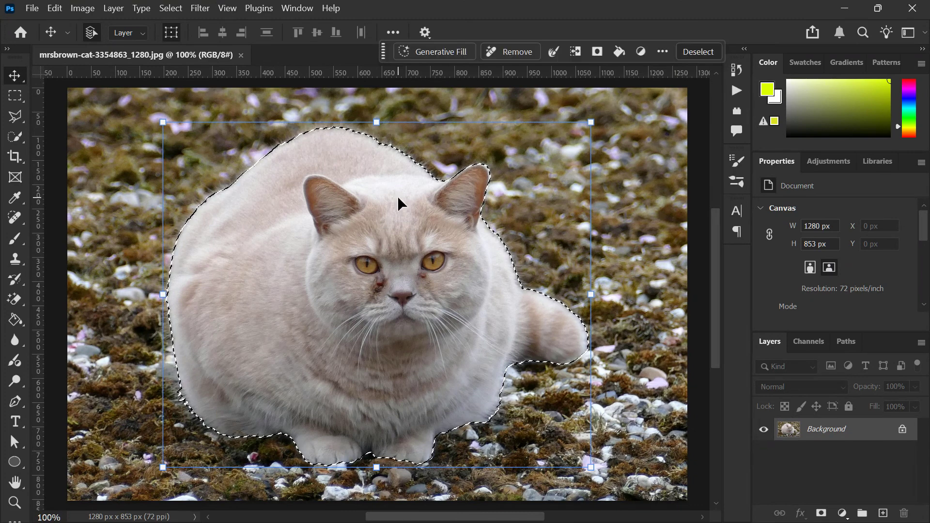
Reselect the cat with the Object Selection Tool in Rectangle mode, enclosing the whole body and tail.
left_click(16, 134)
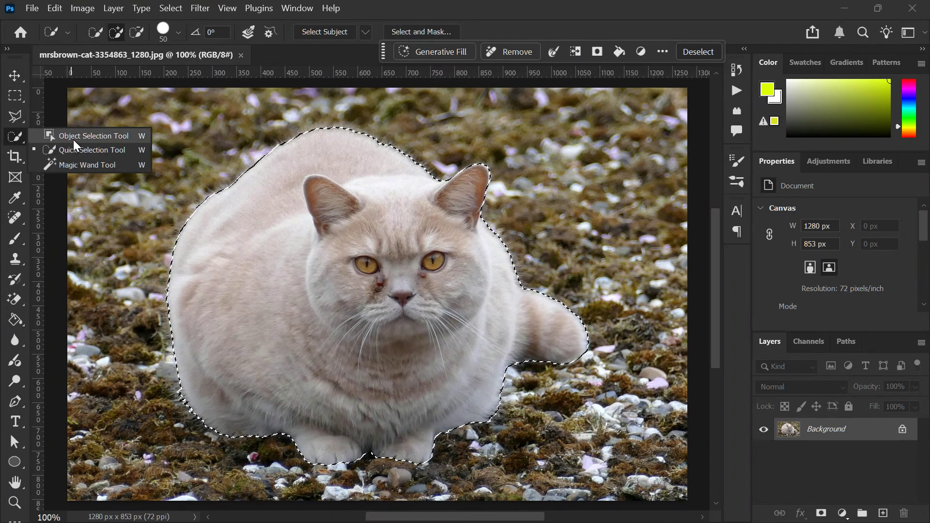
left_click(76, 141)
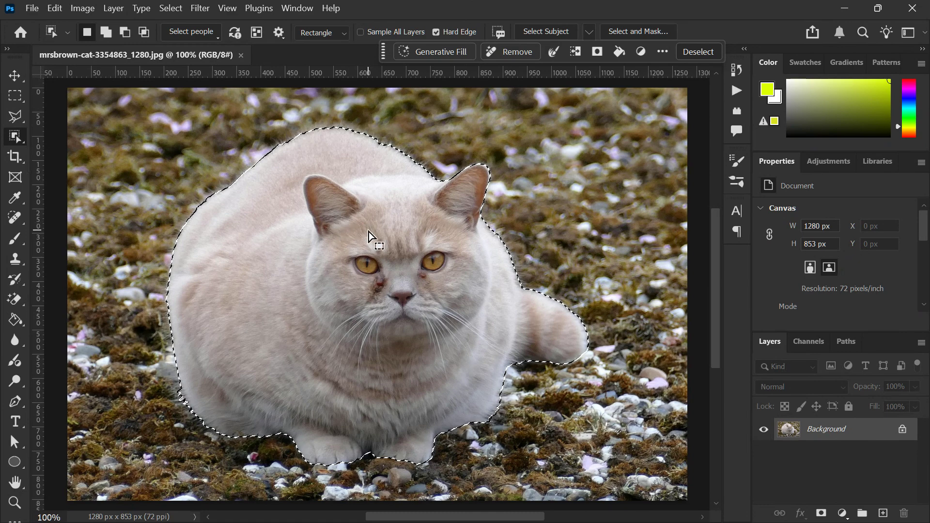
left_click(322, 33)
left_click(322, 43)
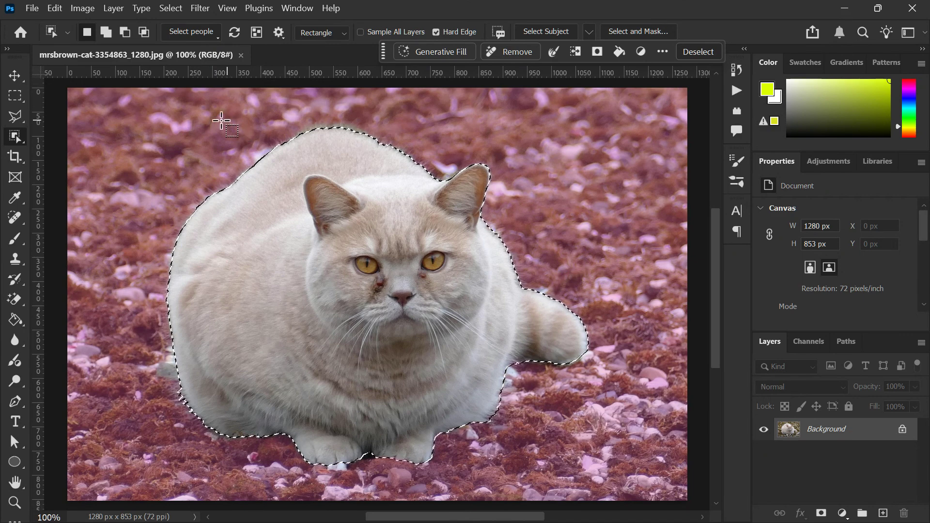
left_click_drag(197, 120, 547, 433)
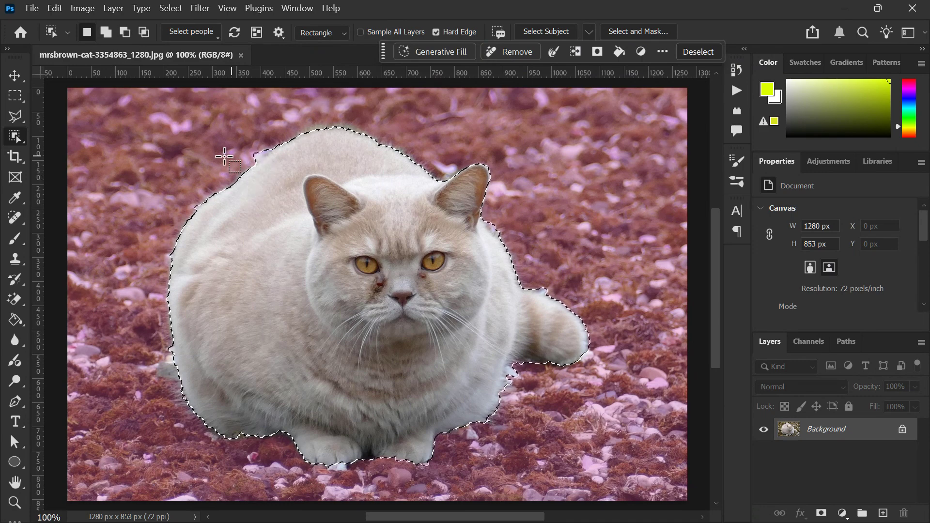
left_click_drag(156, 127, 595, 484)
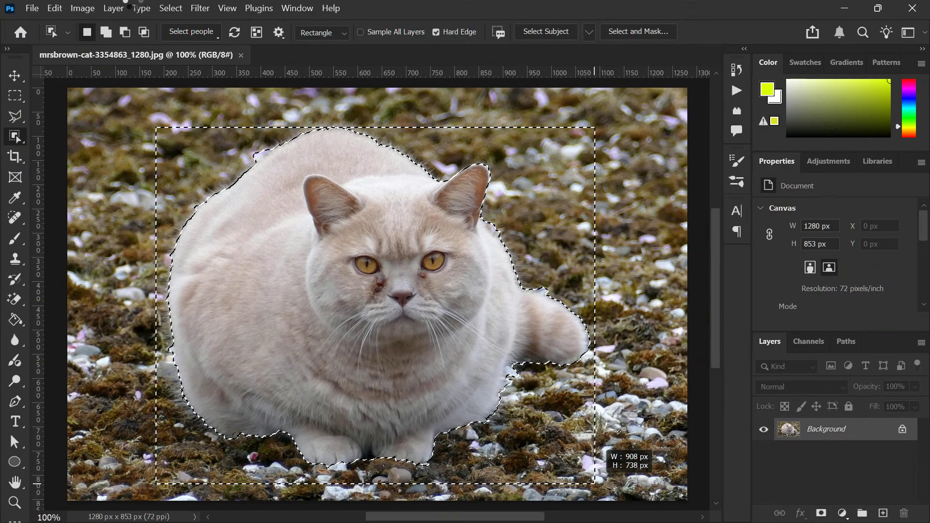
left_click_drag(595, 483, 595, 484)
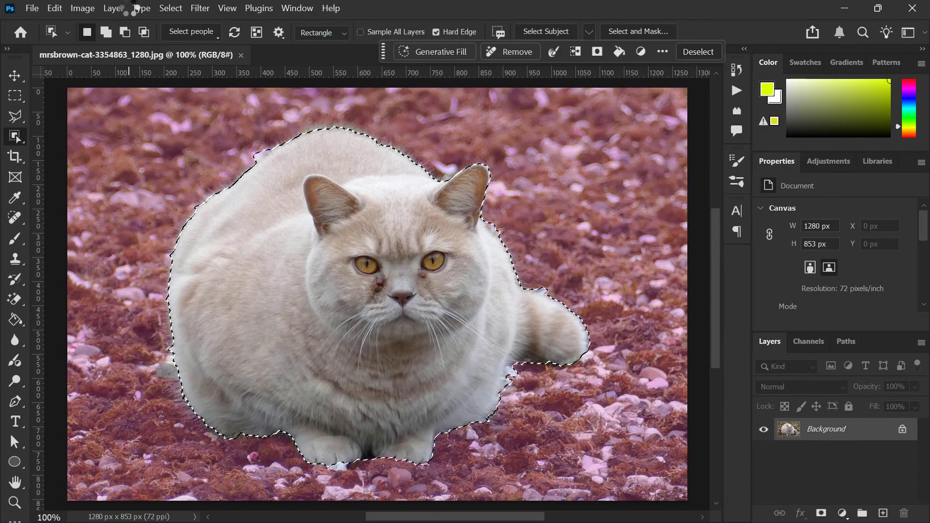
Open the cat selection in Select and Mask and apply Refine Hair to its fur edges.
left_click(160, 8)
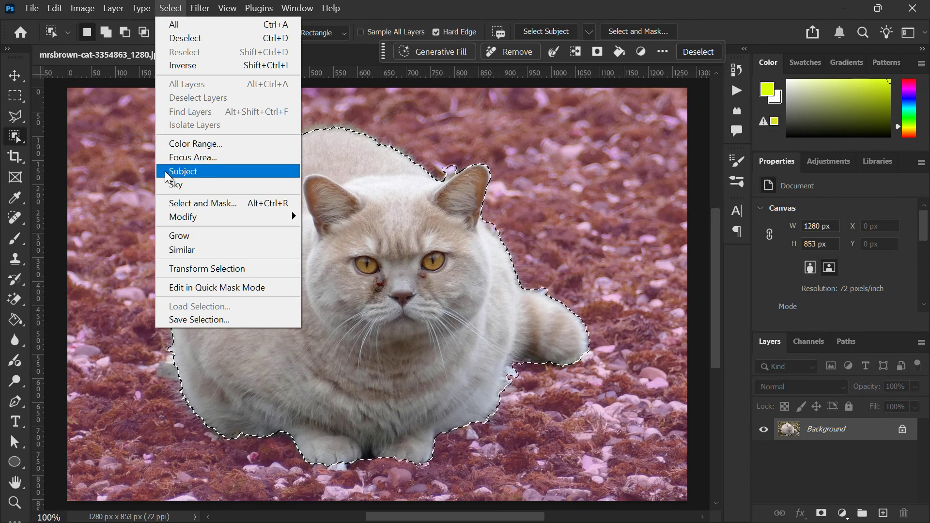
left_click(166, 202)
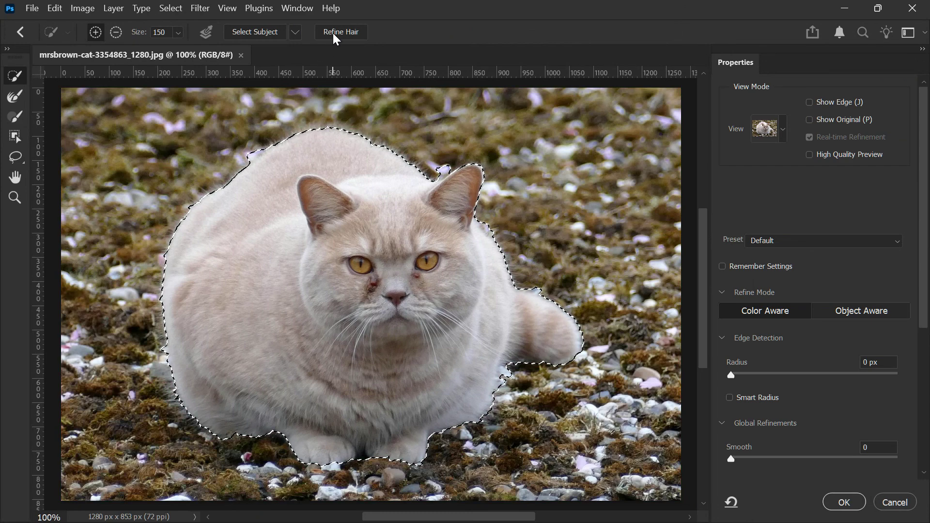
left_click(333, 34)
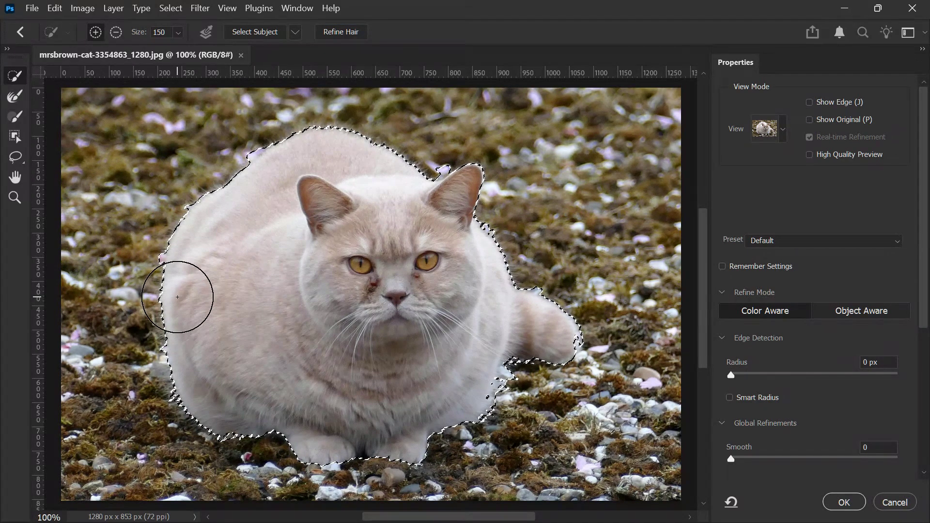
Set the selection brush size to 50 and subtract the background stones beside the cat's flank opposite the tail.
key("bracketleft")
key("bracketleft")
key("bracketleft")
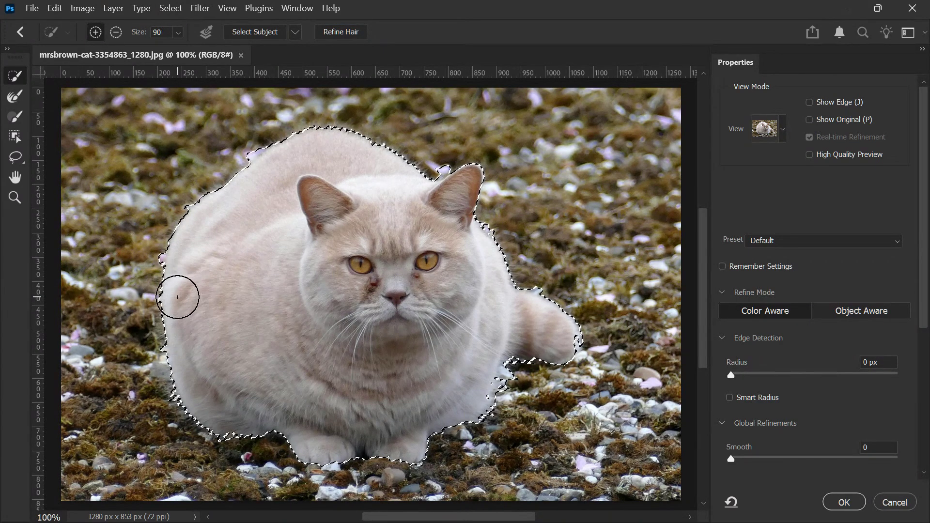
key("bracketleft")
key("bracketleft")
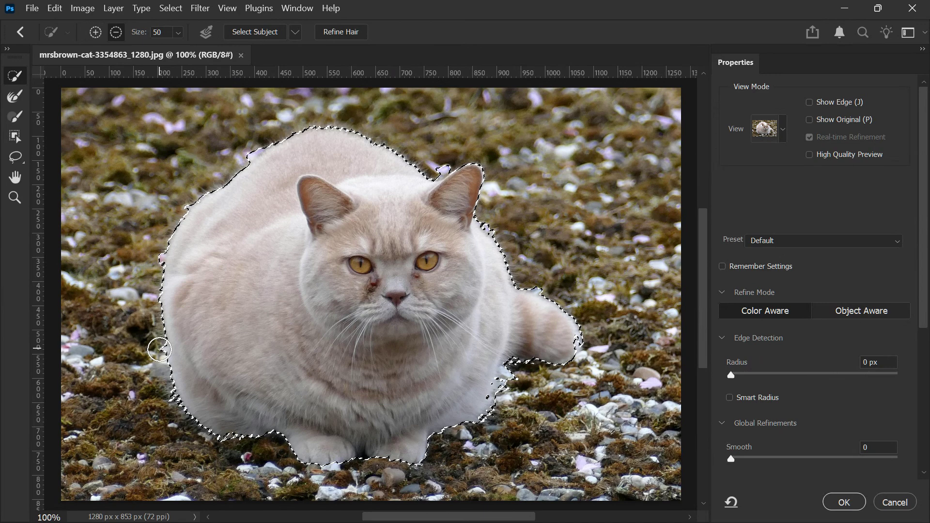
left_click_drag(159, 347, 160, 366)
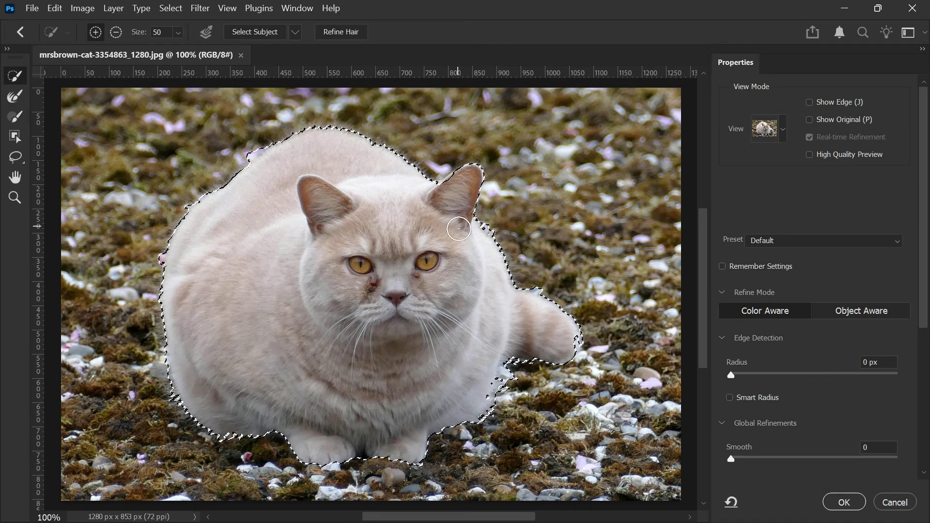
Apply Refine Hair again and subtract the leftover background below the tail, alongside the cat's body.
left_click(359, 38)
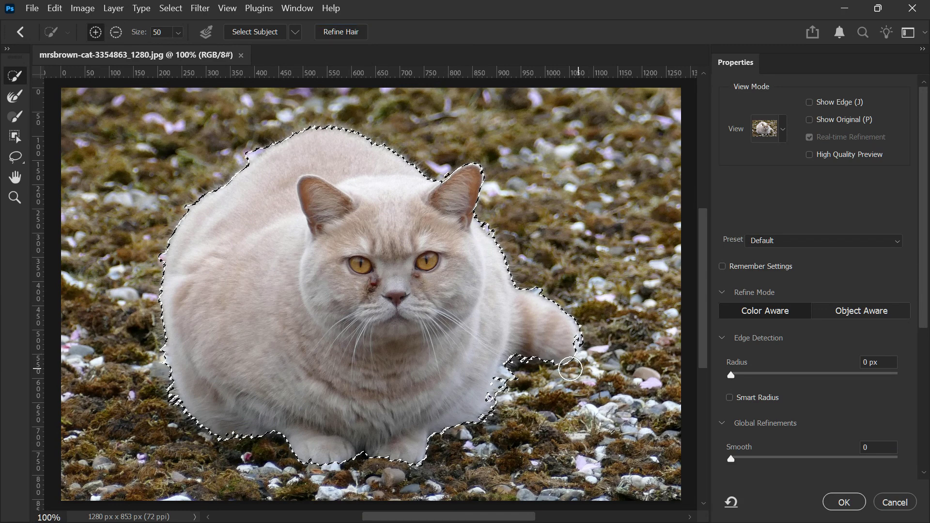
mouse_move(501, 379)
left_mouse_down()
mouse_move(479, 417)
mouse_move(511, 399)
mouse_move(512, 381)
mouse_move(508, 405)
mouse_move(476, 443)
left_mouse_up()
left_click_drag(506, 382, 511, 369)
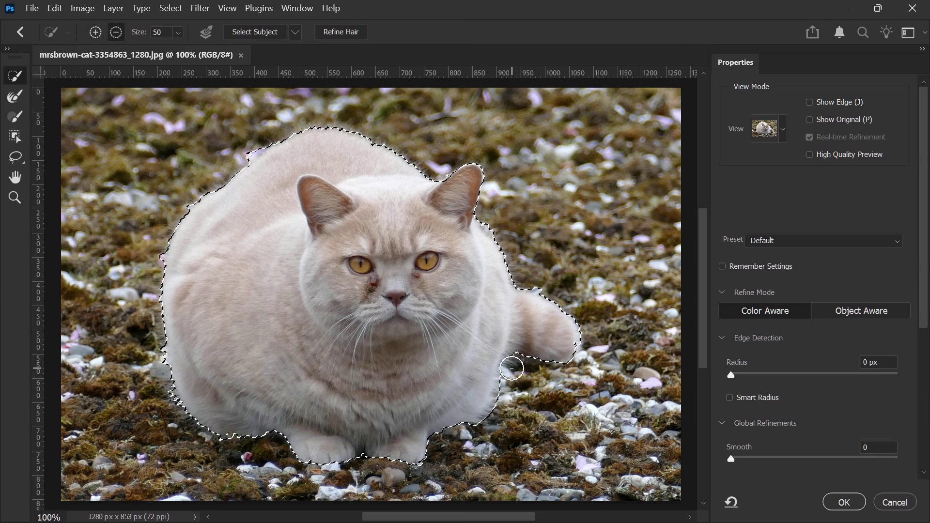
Output the refined selection as a Layer Mask and apply it to cut out the cat.
scroll(770, 372, "down", 5)
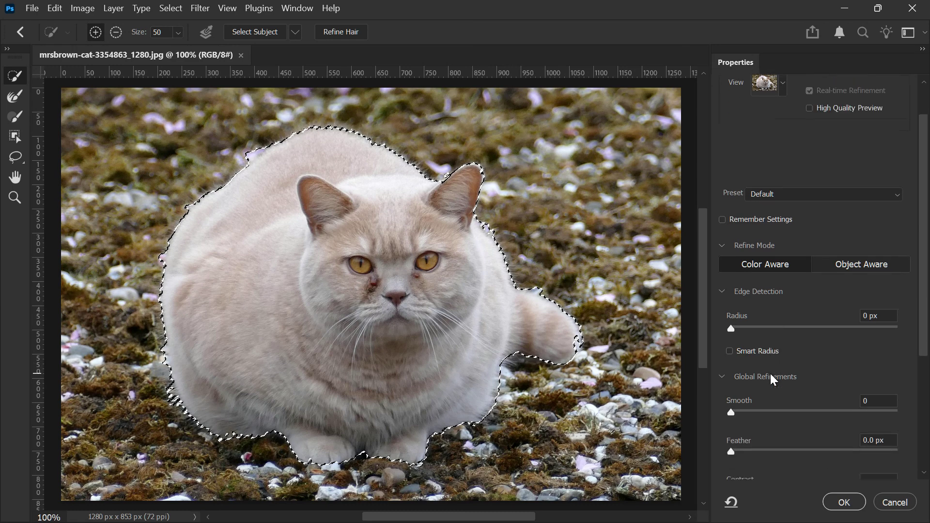
scroll(772, 316, "down", 11)
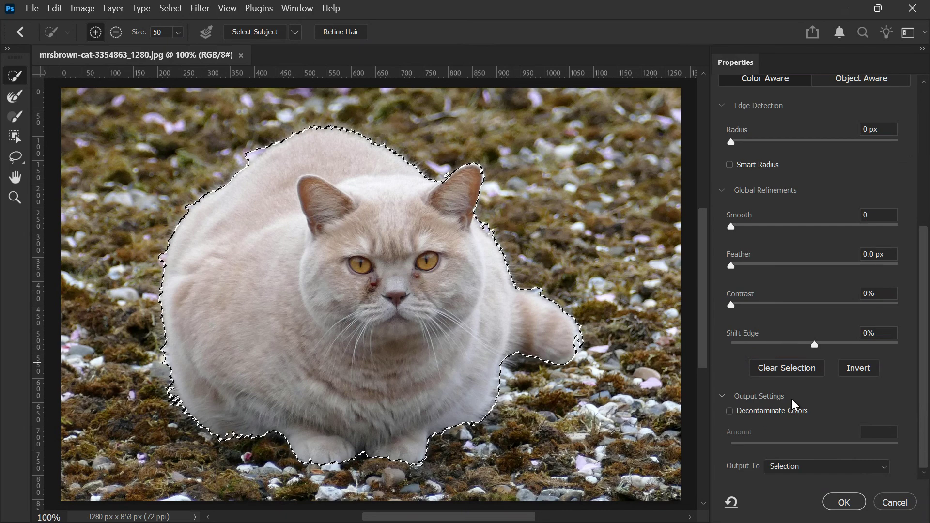
left_click(806, 473)
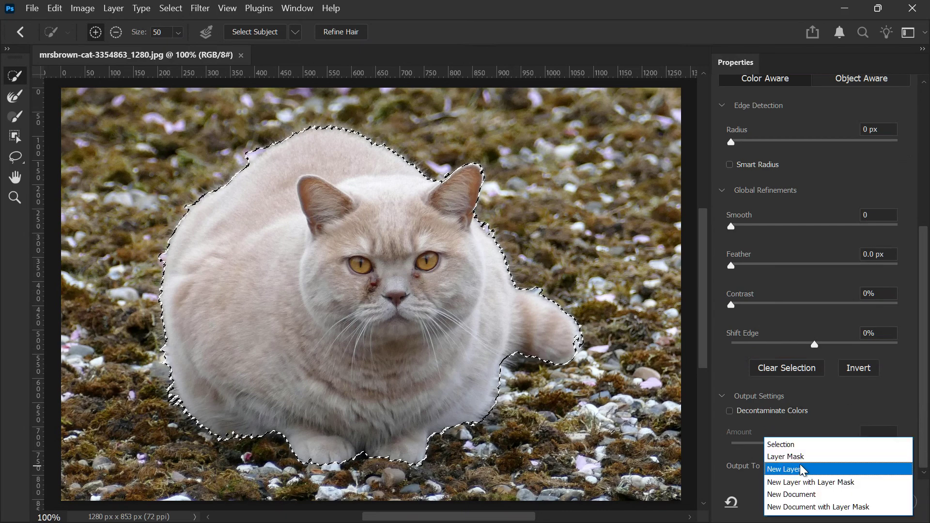
left_click(806, 460)
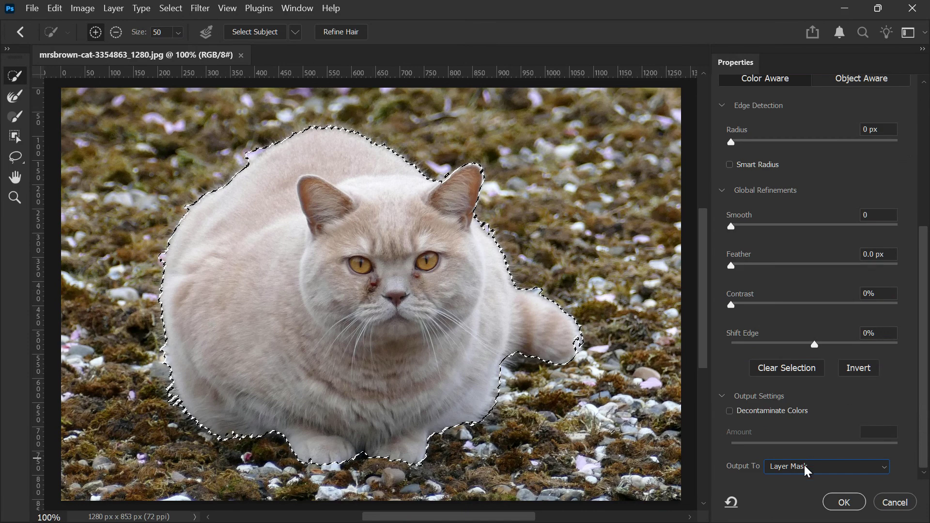
left_click(845, 501)
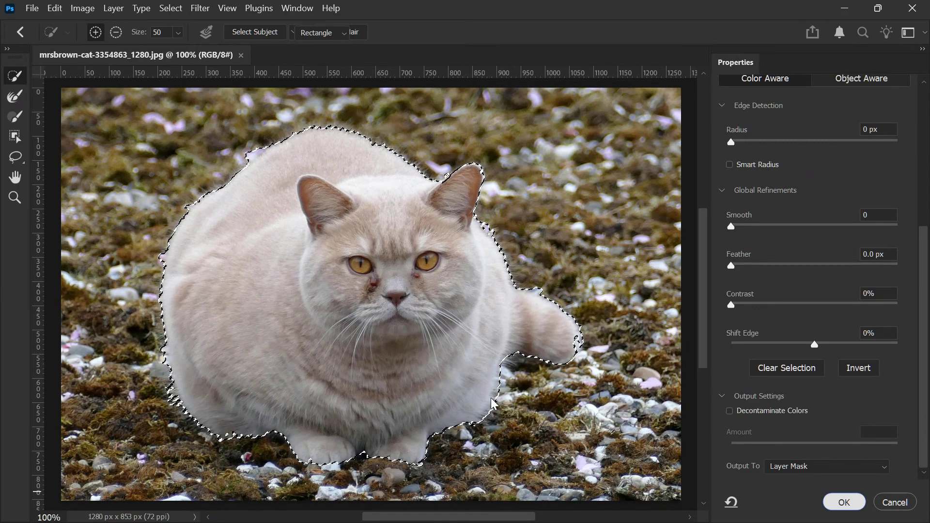
key("Escape")
key("ctrl+d")
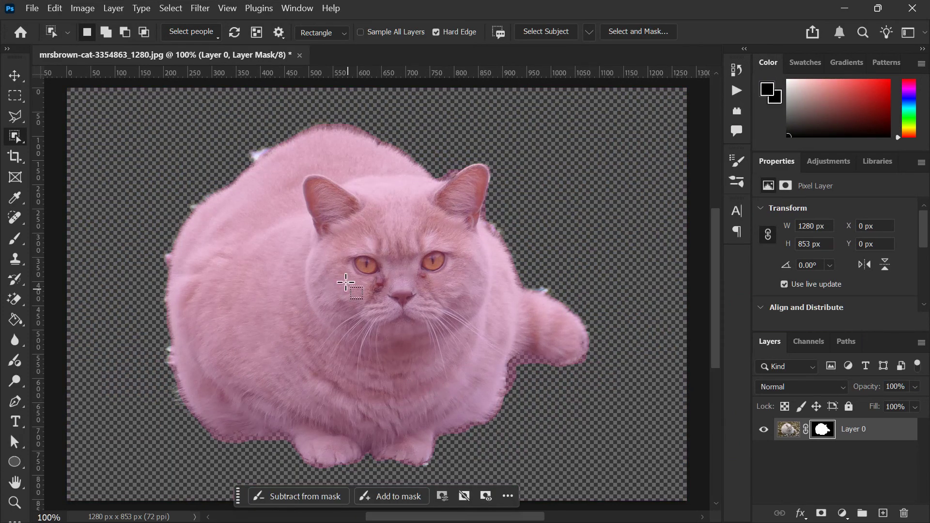
Set the layer mask's feather to 2.9 px and its density to the maximum.
key("v")
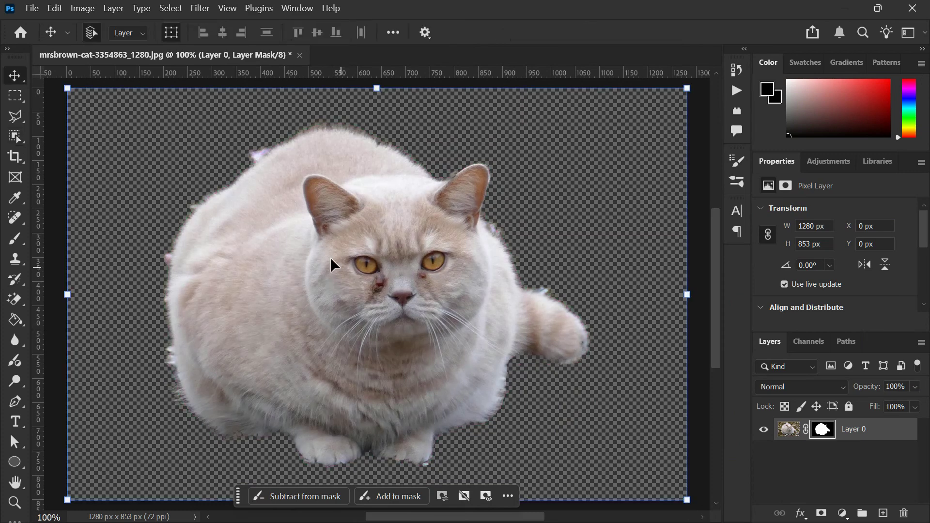
key("w")
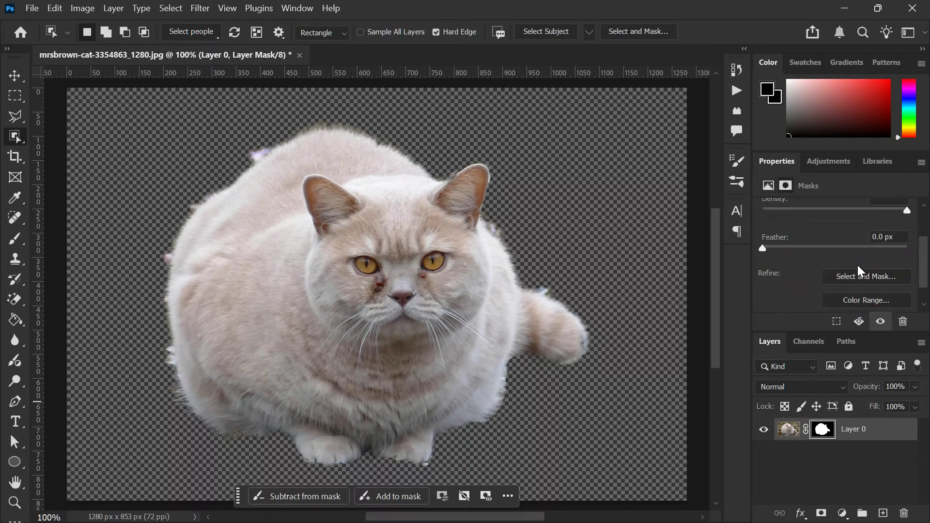
left_click(786, 248)
mouse_move(787, 247)
left_mouse_down()
mouse_move(833, 252)
mouse_move(789, 259)
left_mouse_up()
left_click_drag(791, 210, 909, 212)
scroll(825, 269, "down", 1)
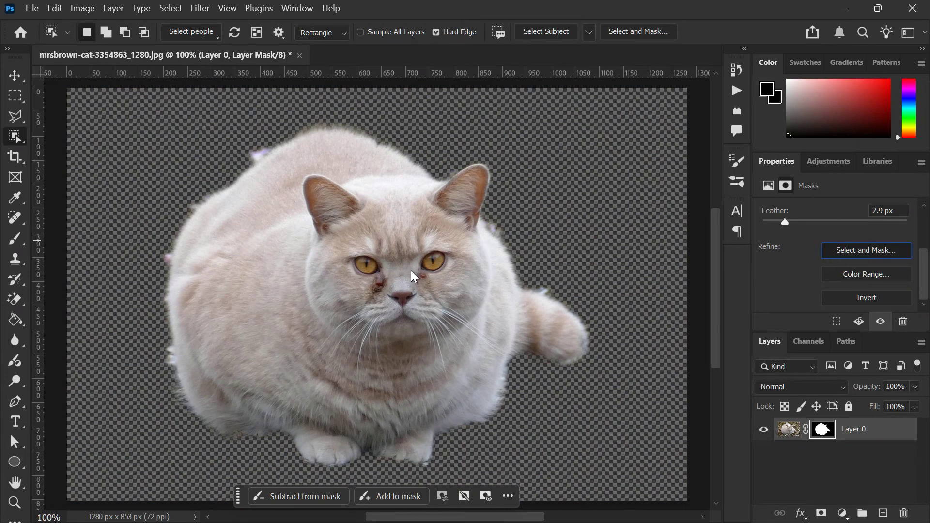
Reopen the layer mask in Select and Mask and subtract the leftover background at the tail's upper edge and tip.
key("alt+ctrl+r")
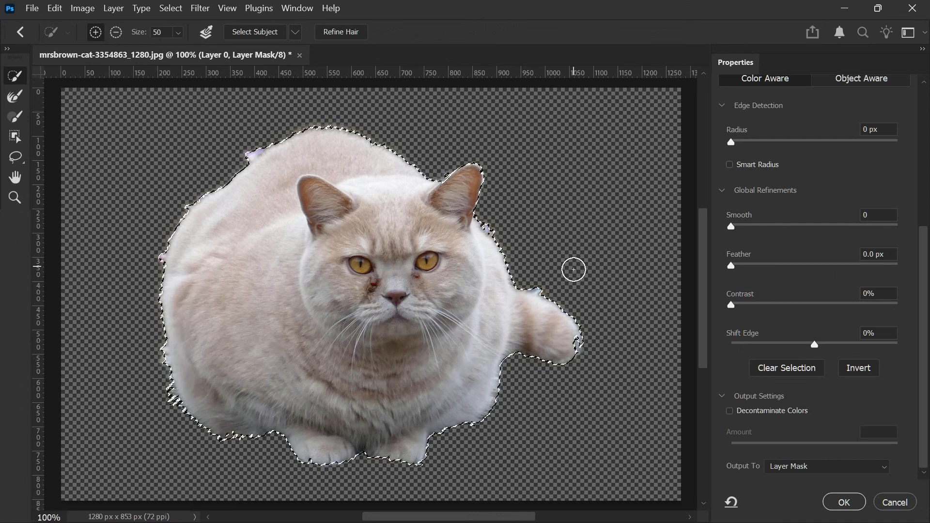
key("alt")
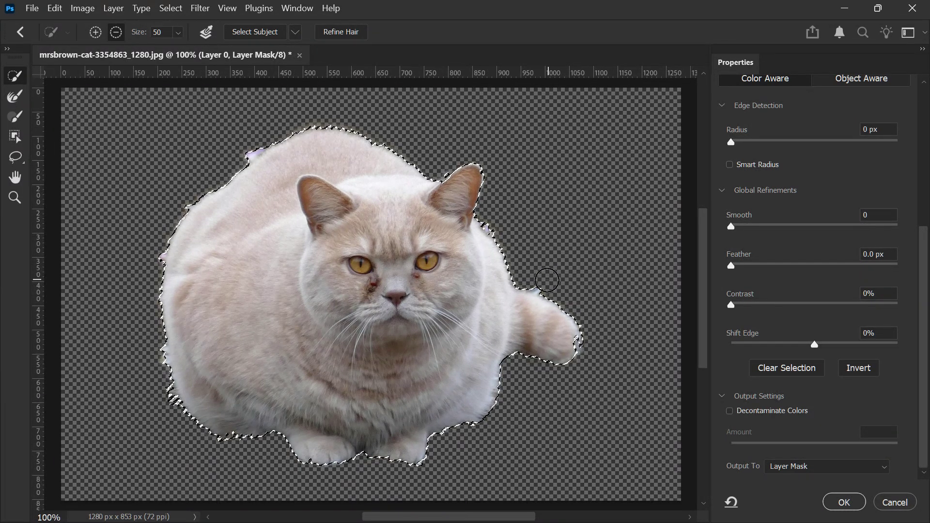
left_click(540, 284, "alt")
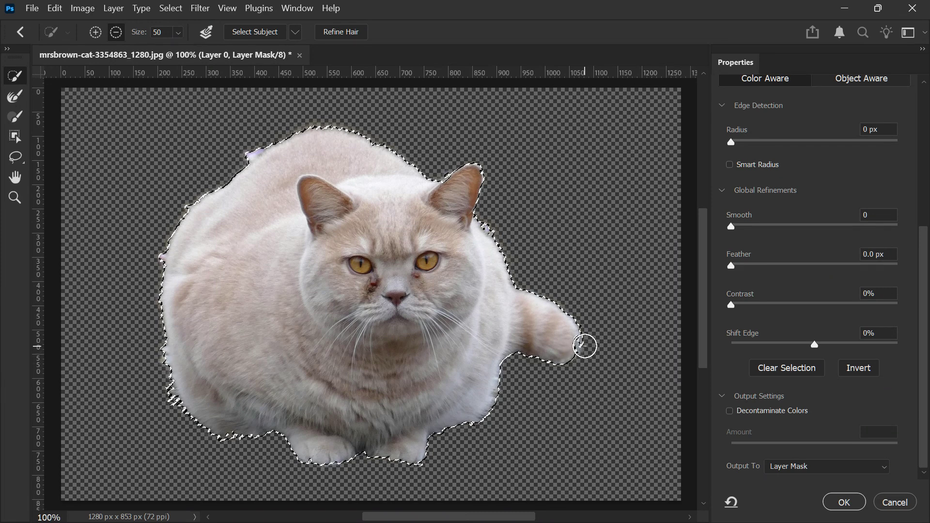
mouse_move(590, 345)
left_mouse_down()
mouse_move(575, 372)
mouse_move(587, 340)
left_mouse_up()
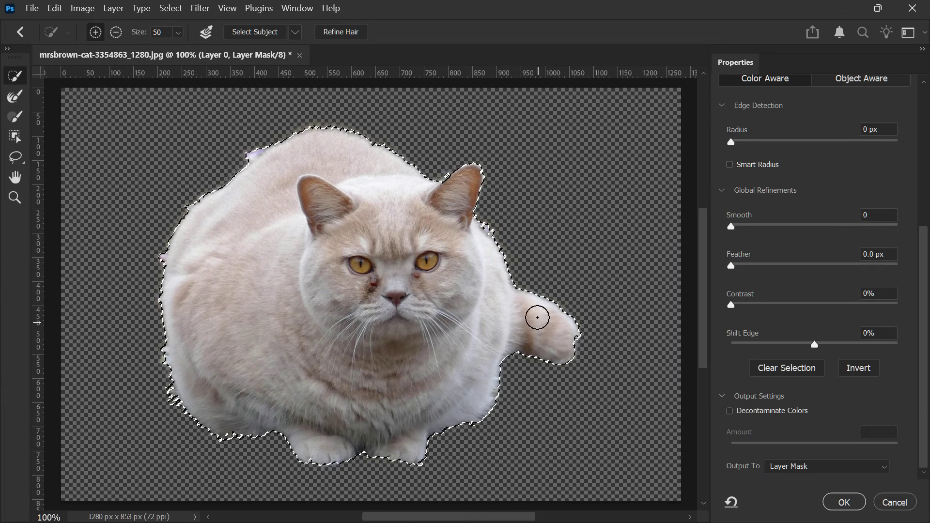
Subtract the leftover background specks from the selection along the cat's back and down the outer edge of its body opposite the tail.
left_click(444, 163, "alt")
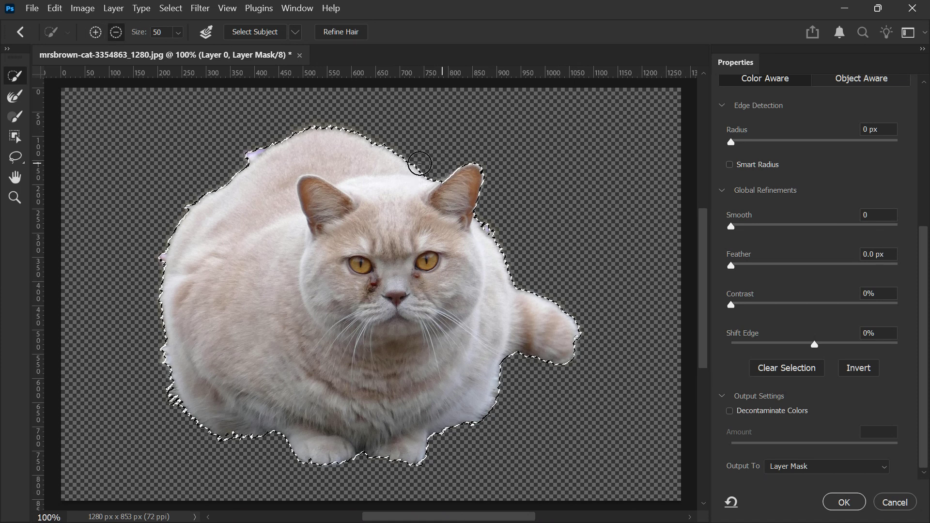
left_click_drag(234, 148, 241, 152)
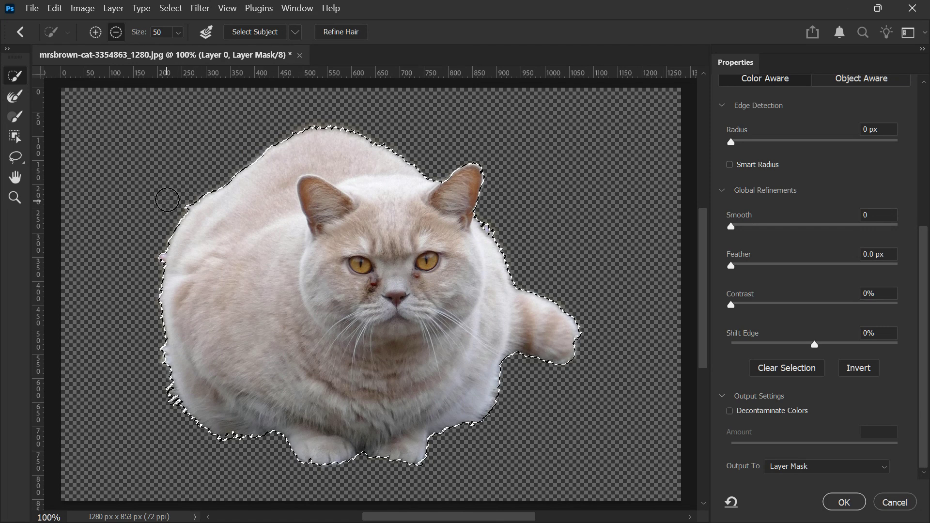
key("alt")
key("alt")
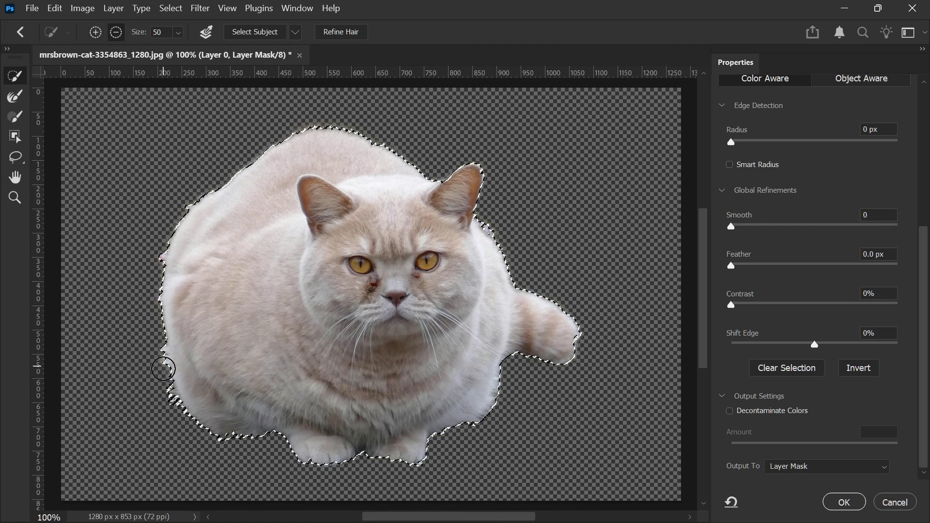
mouse_move(162, 388)
left_mouse_down()
mouse_move(166, 394)
mouse_move(152, 253)
mouse_move(164, 199)
mouse_move(182, 211)
left_mouse_up()
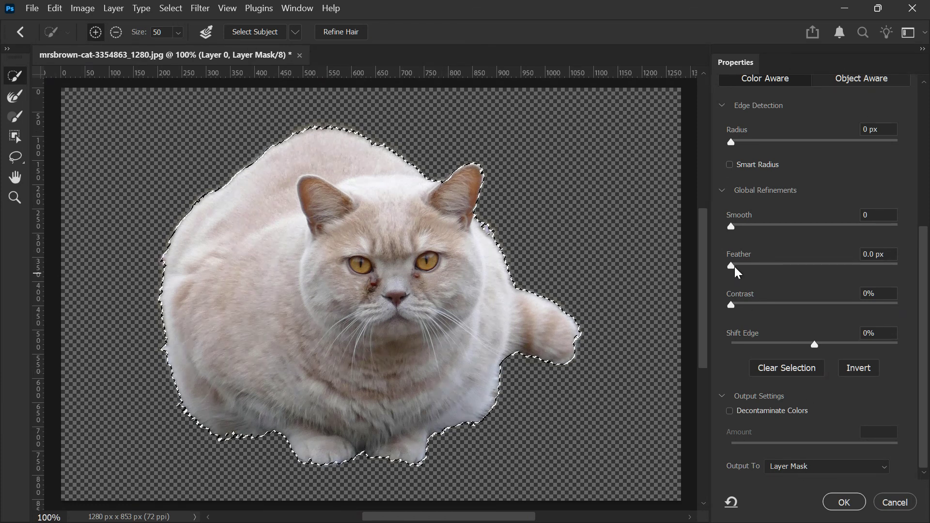
Feather the refined selection by 1.6 px and apply it to the layer mask.
left_click_drag(734, 266, 747, 269)
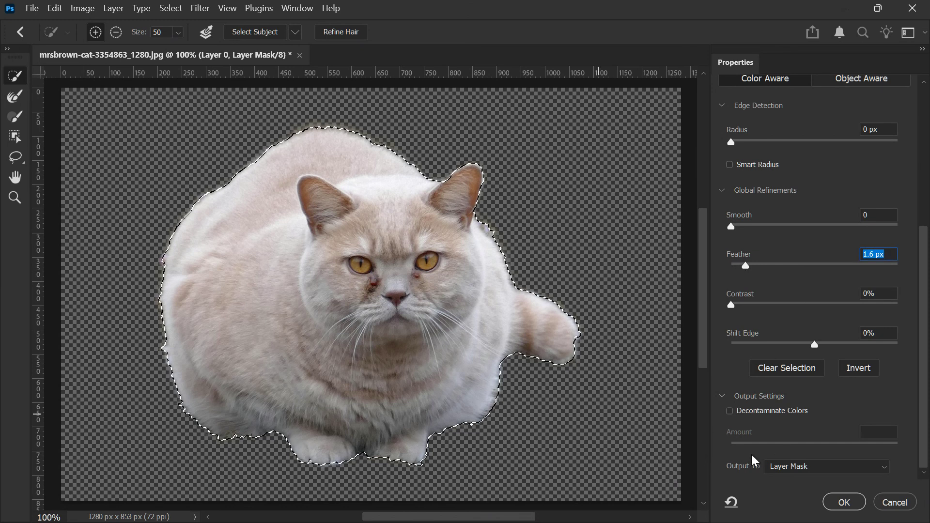
left_click(841, 494)
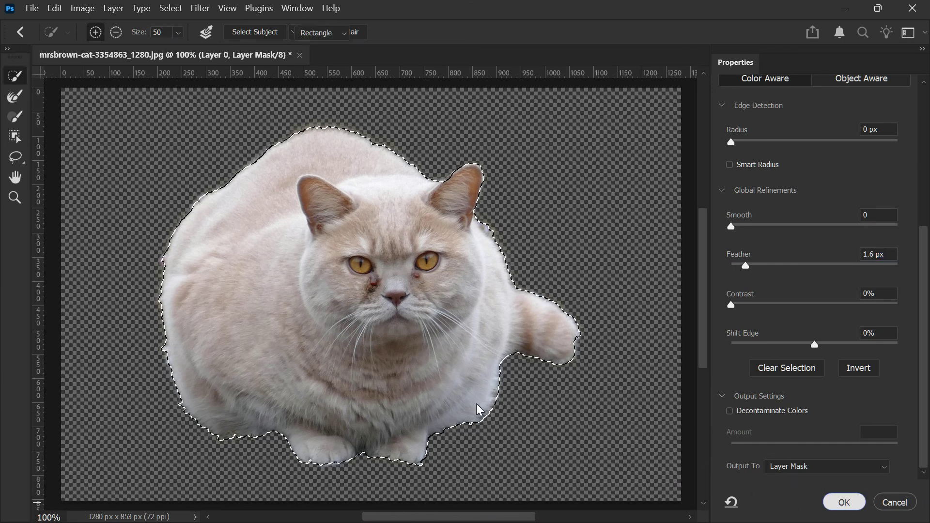